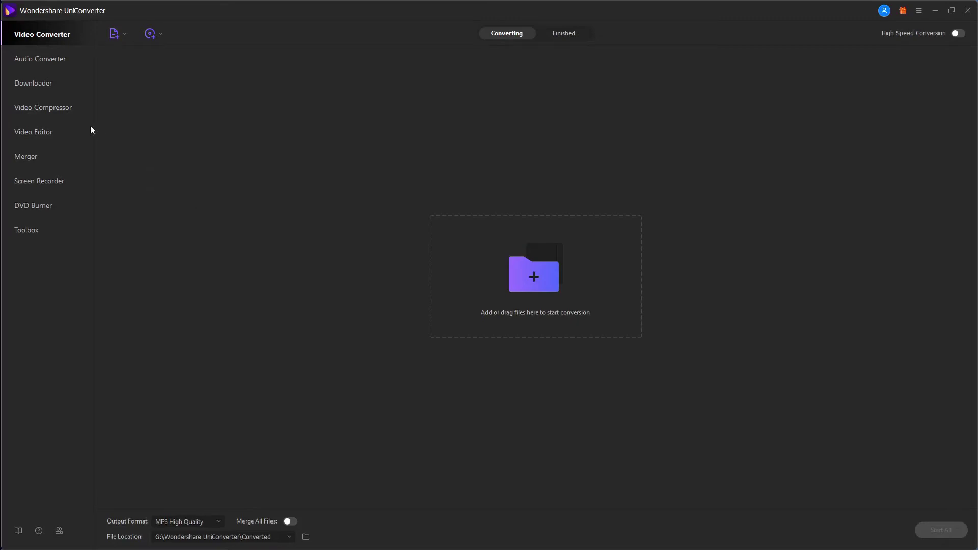
Add yellow-waves-loop-4k.mov to the Video Compressor
click(64, 107)
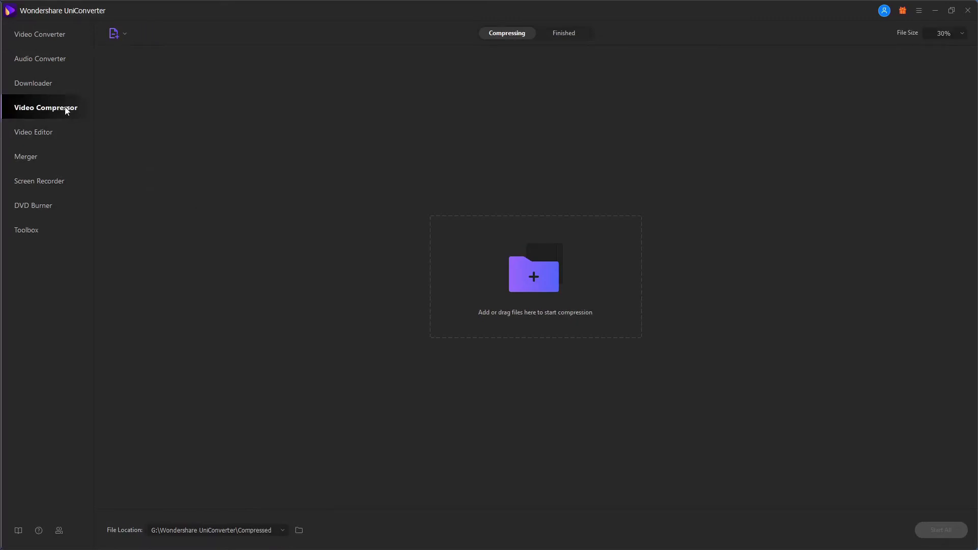
click(117, 37)
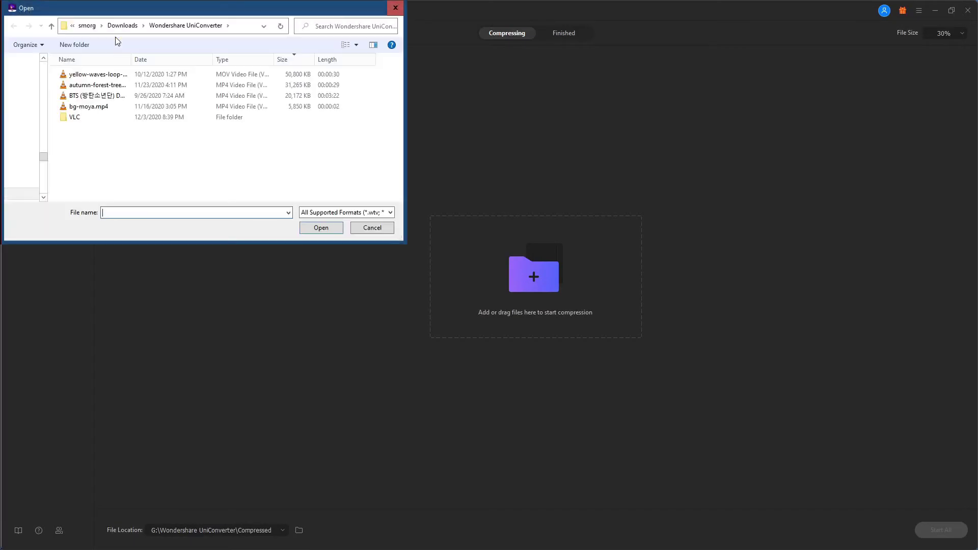
click(99, 77)
click(323, 229)
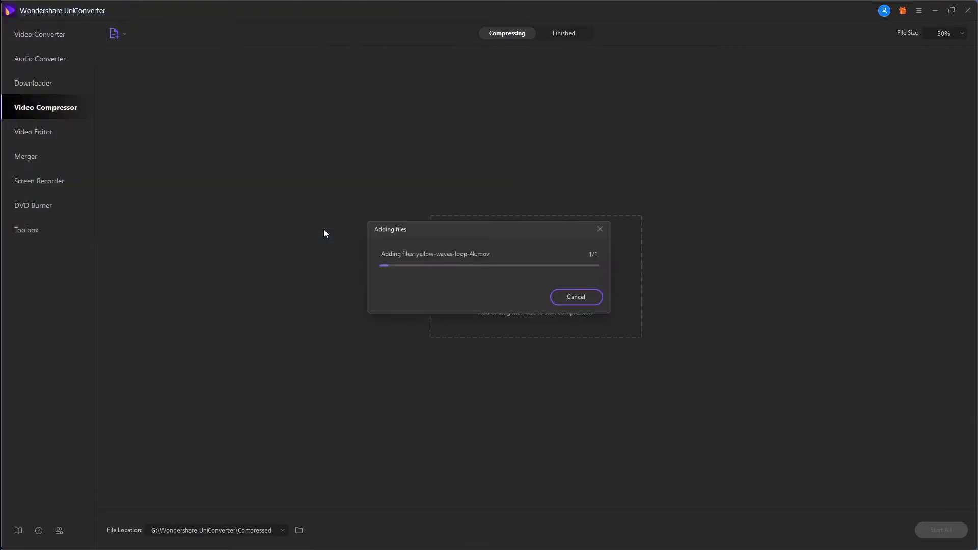
Lower the clip's target output size from 49.61 MB to about 34.73 MB
click(872, 85)
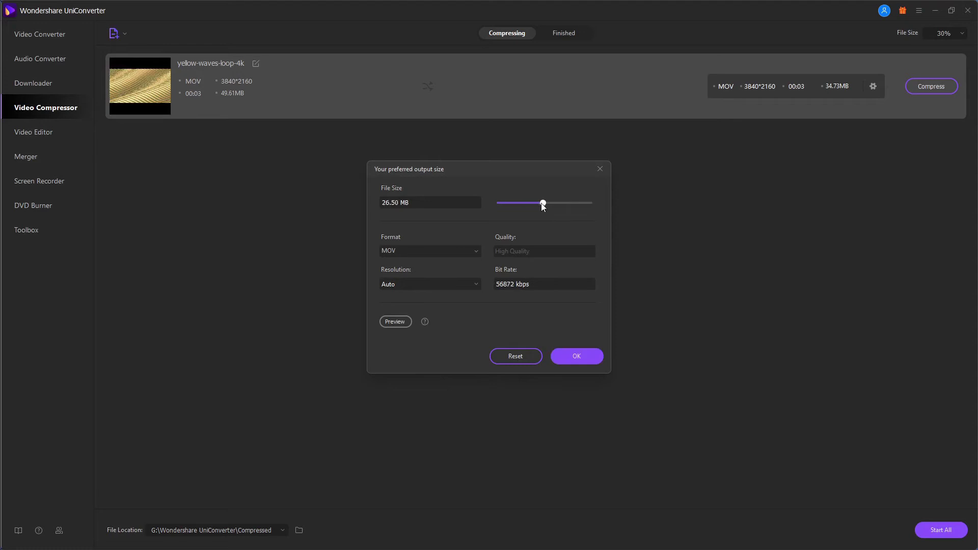
click(579, 357)
click(932, 88)
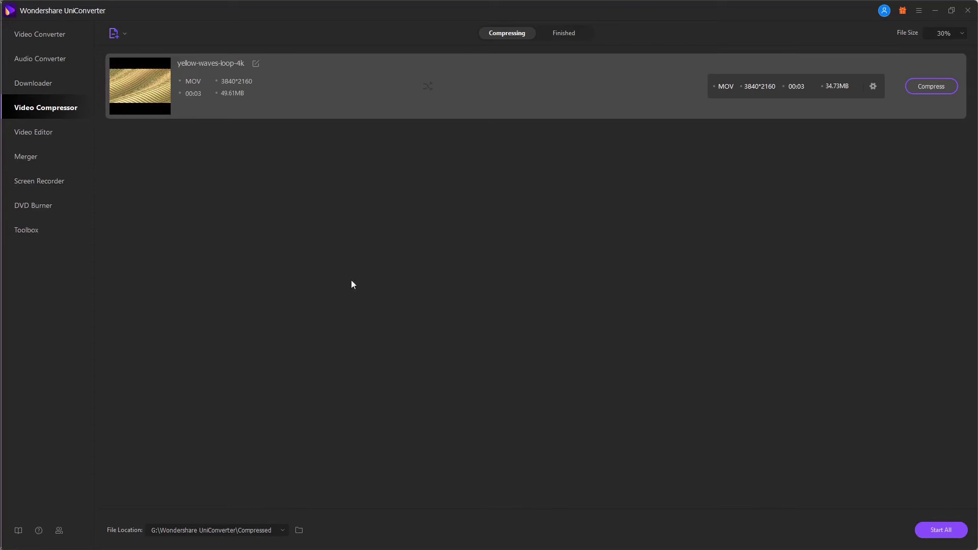
Trim yellow-waves-loop-4k in the Video Editor, cutting it at 00:00:00:29 into two segments
click(36, 133)
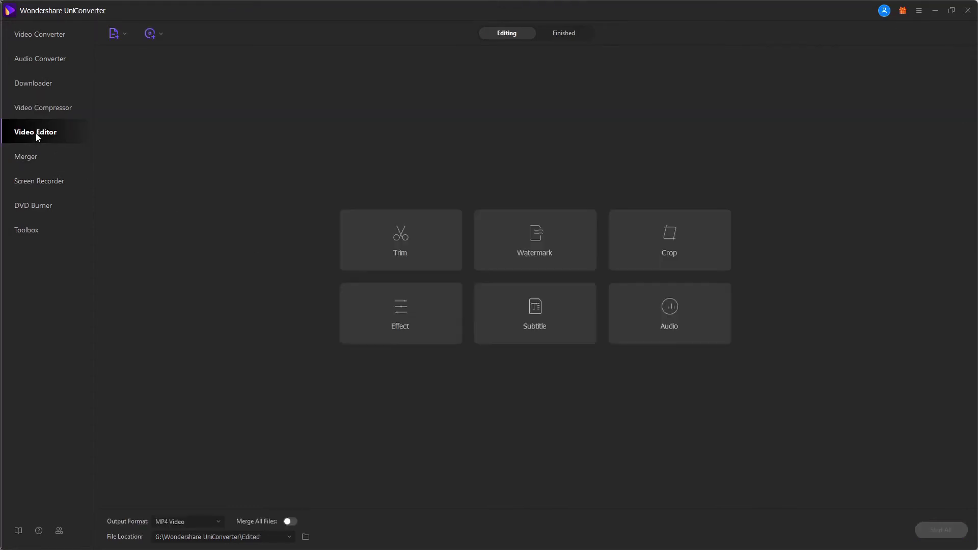
click(404, 240)
click(168, 73)
click(322, 229)
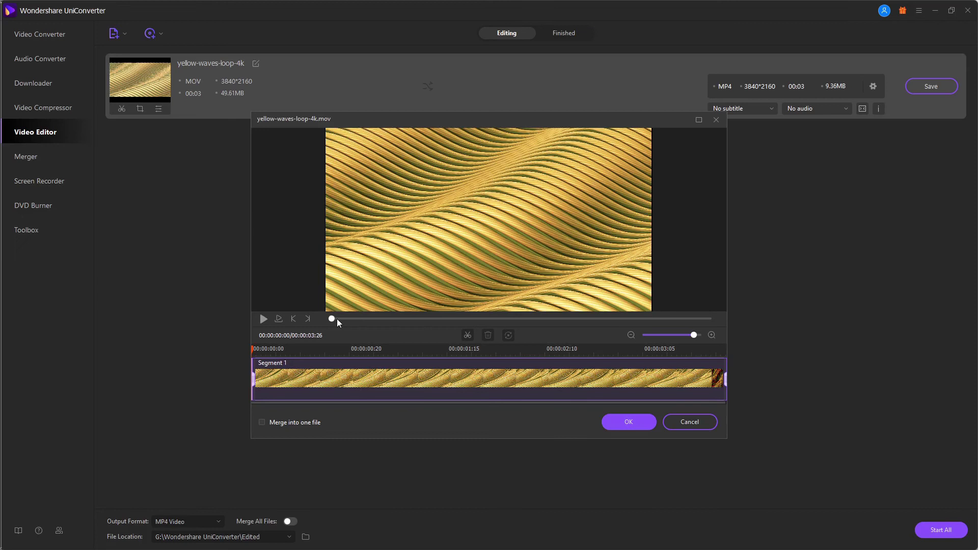
drag(337, 319, 431, 321)
click(465, 335)
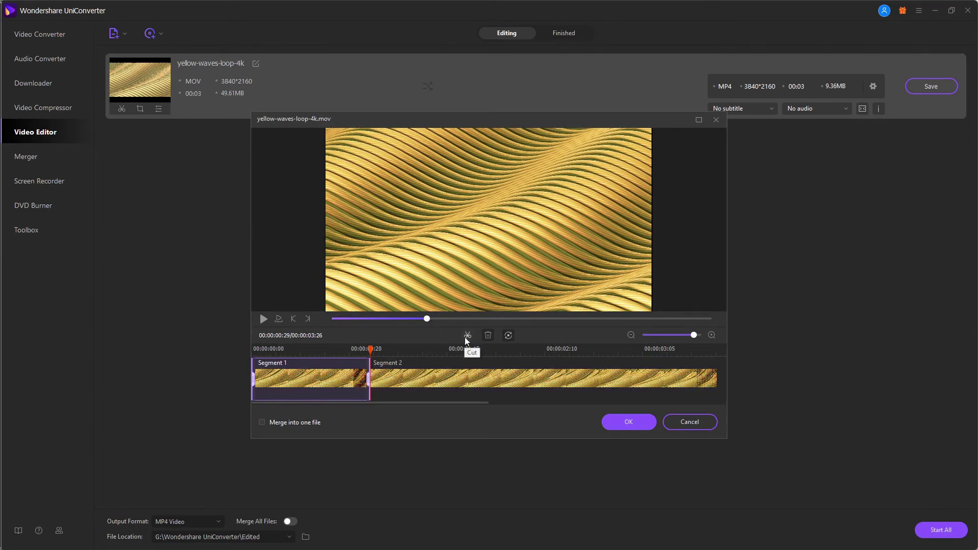
key(Return)
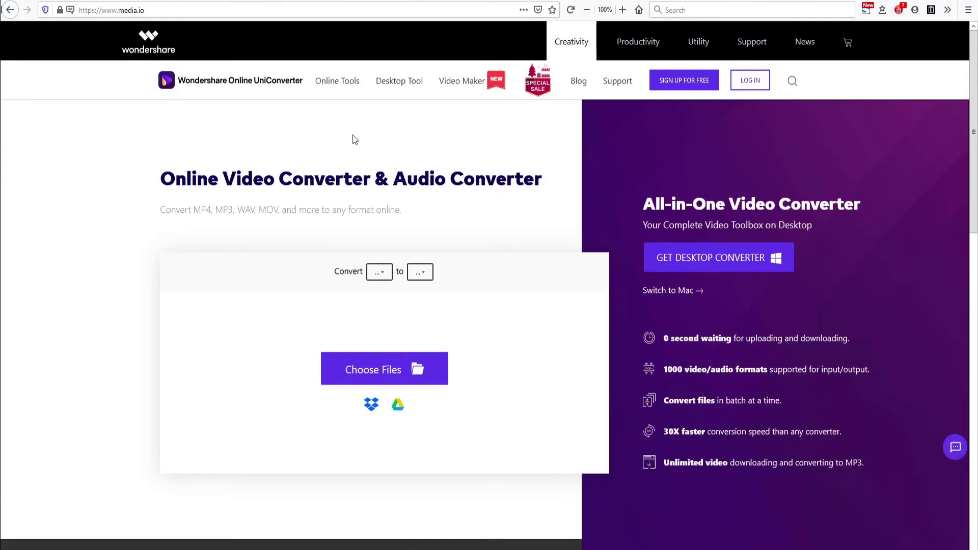
scroll(343, 160, down, 2)
scroll(342, 162, down, 2)
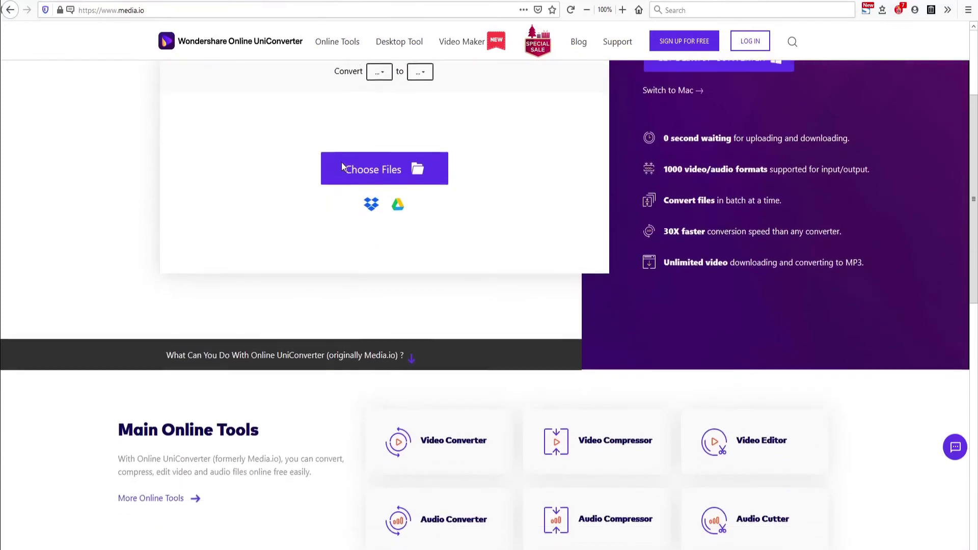
scroll(341, 162, down, 2)
scroll(341, 162, down, 2)
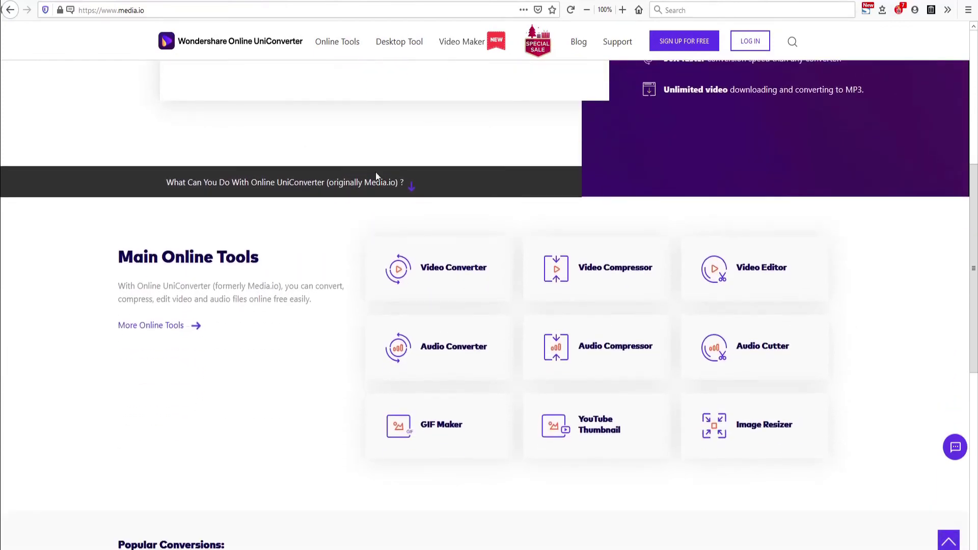
Open the Video Compressor card under Main Online Tools
click(585, 281)
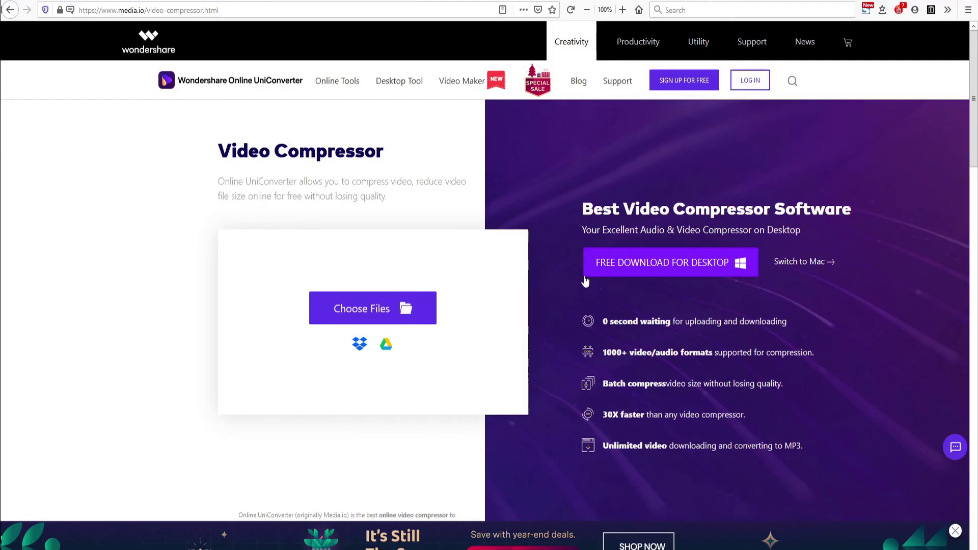
Compress autumn-forest-trees-mushrooms to 30% (9.16 MB) as MP4 and download it
click(395, 304)
click(226, 313)
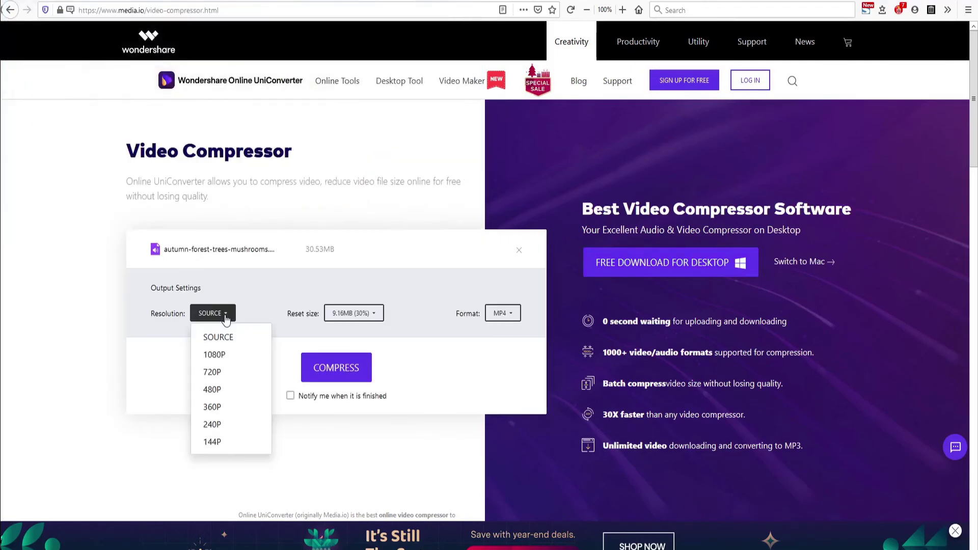
click(378, 314)
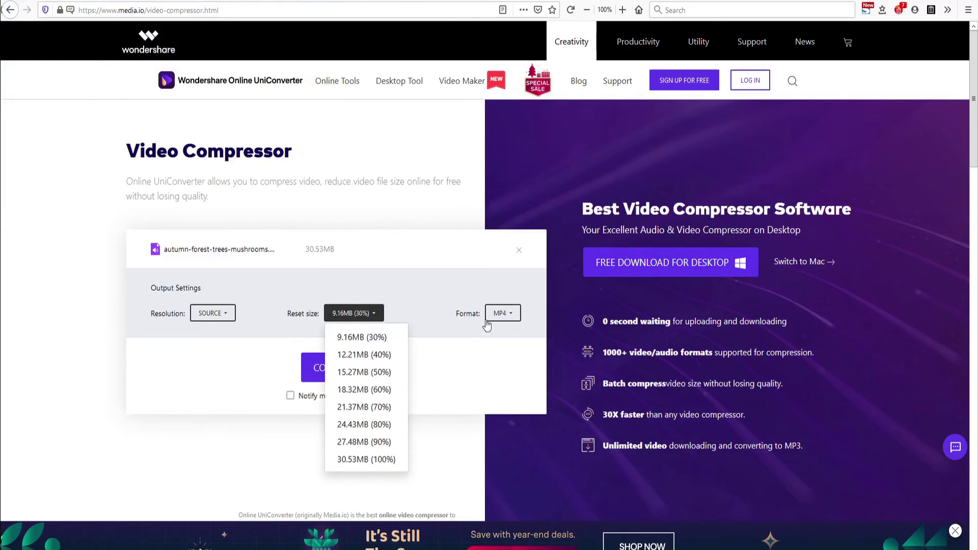
click(501, 313)
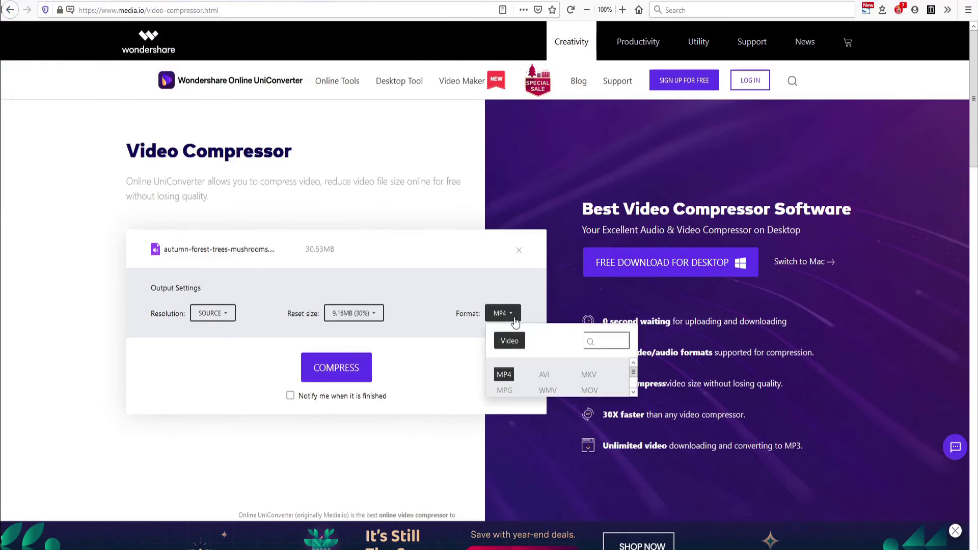
click(350, 370)
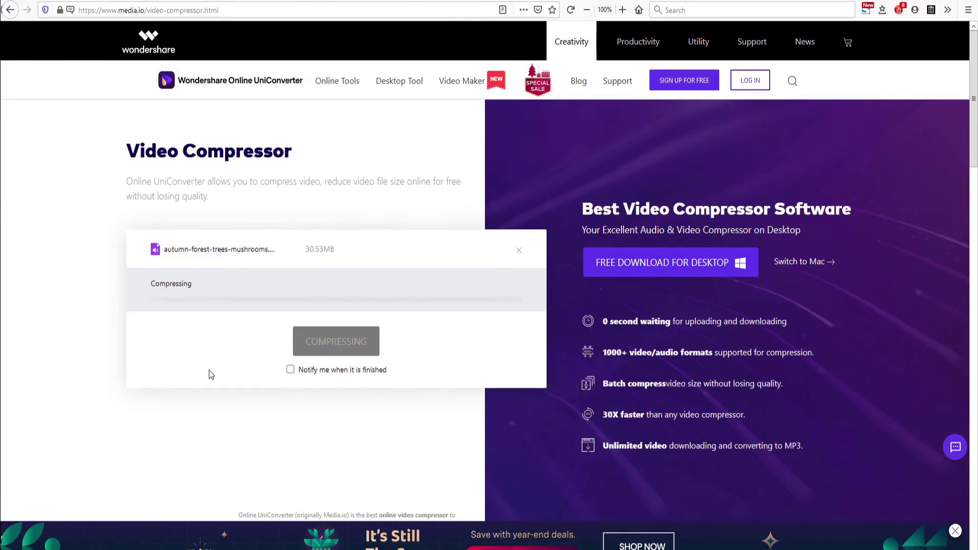
click(287, 352)
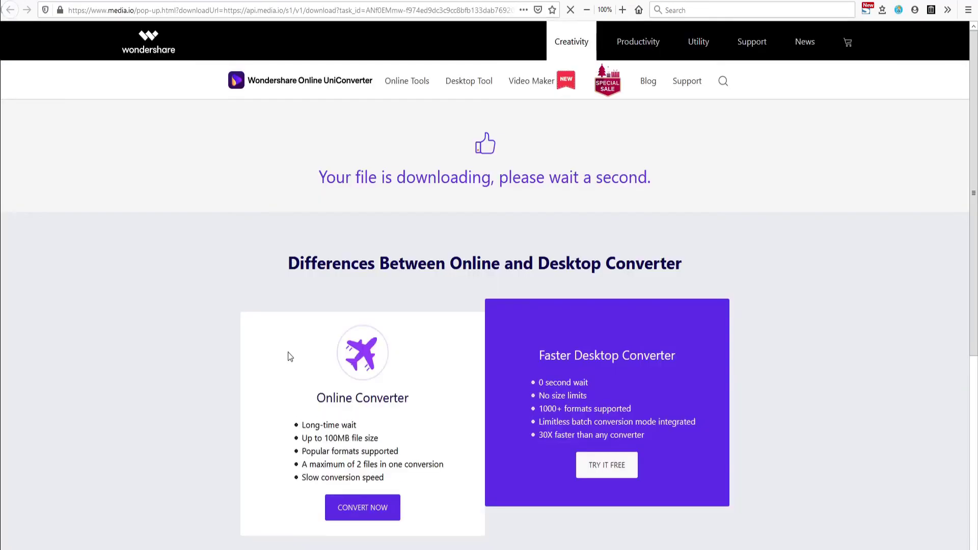